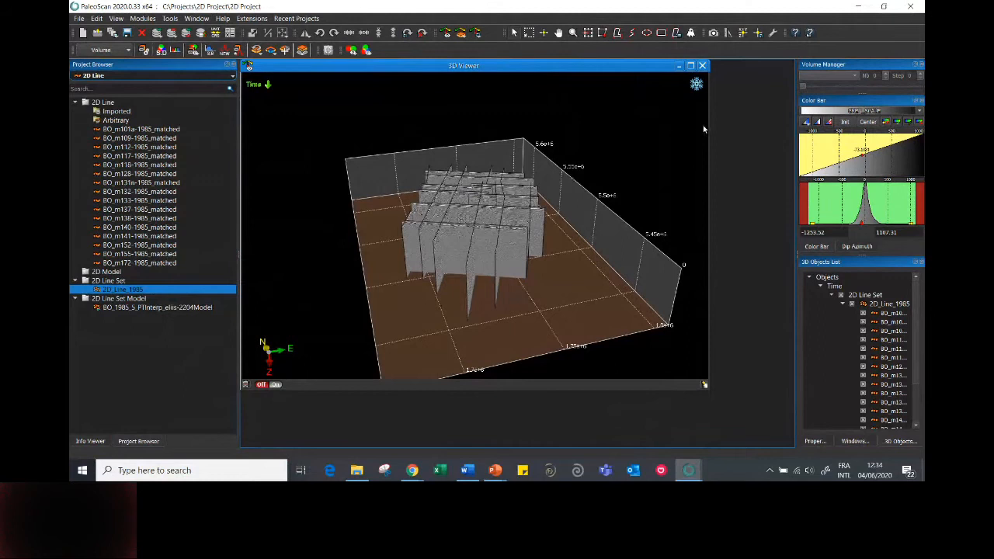
Close the 3D view and open the 2D_Line_1985 line set in the line set viewer.
{"action": "left_click", "coordinate": [702, 66]}
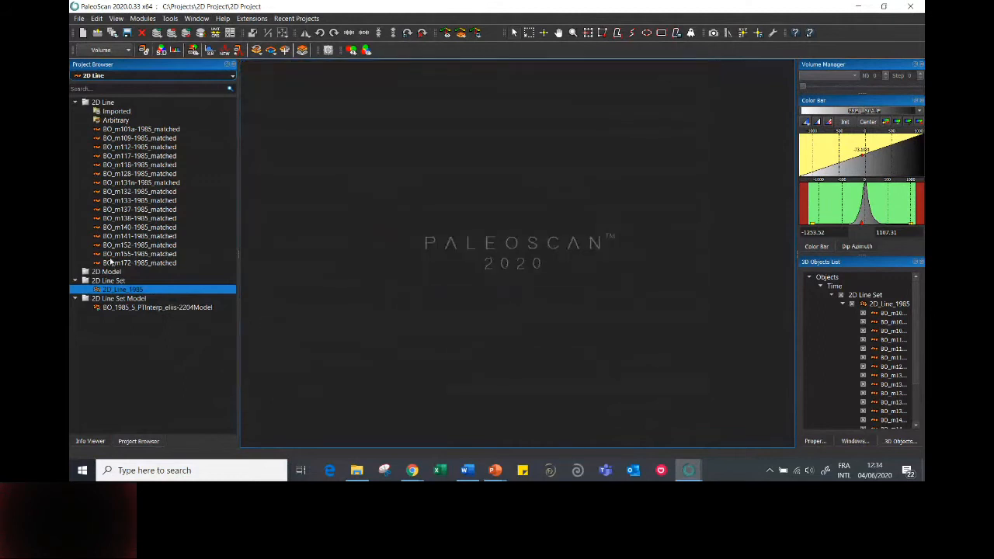
{"action": "double_click", "coordinate": [153, 290]}
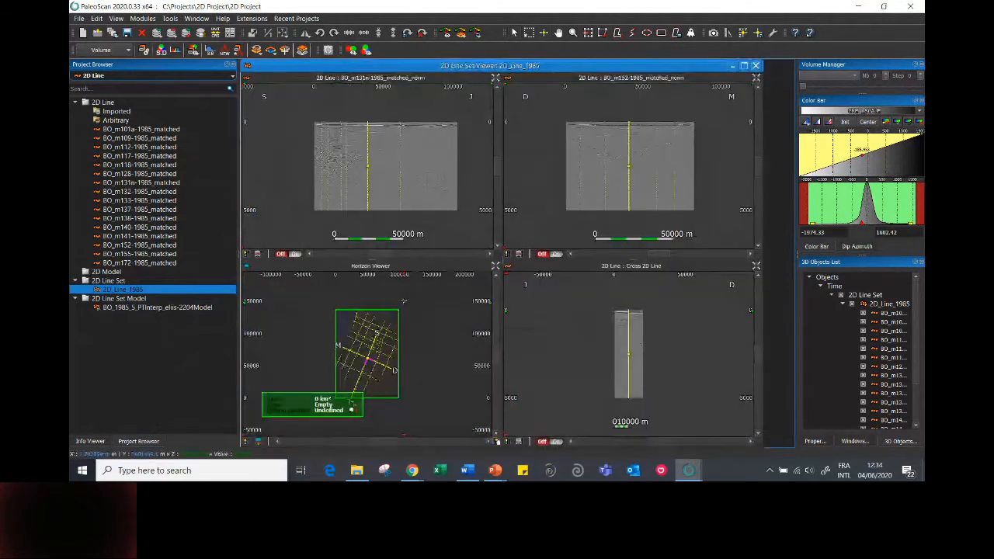
{"action": "scroll", "coordinate": [372, 192], "scroll_direction": "up", "scroll_amount": 1}
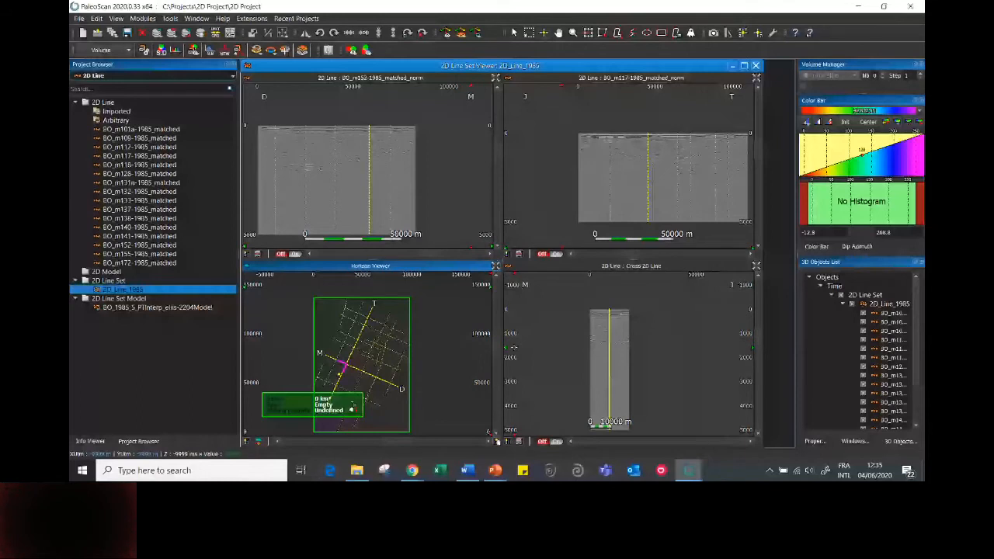
Apply the RMS Amplitude attribute to the 2D line sections and display the lines at another map intersection.
{"action": "left_click", "coordinate": [817, 446]}
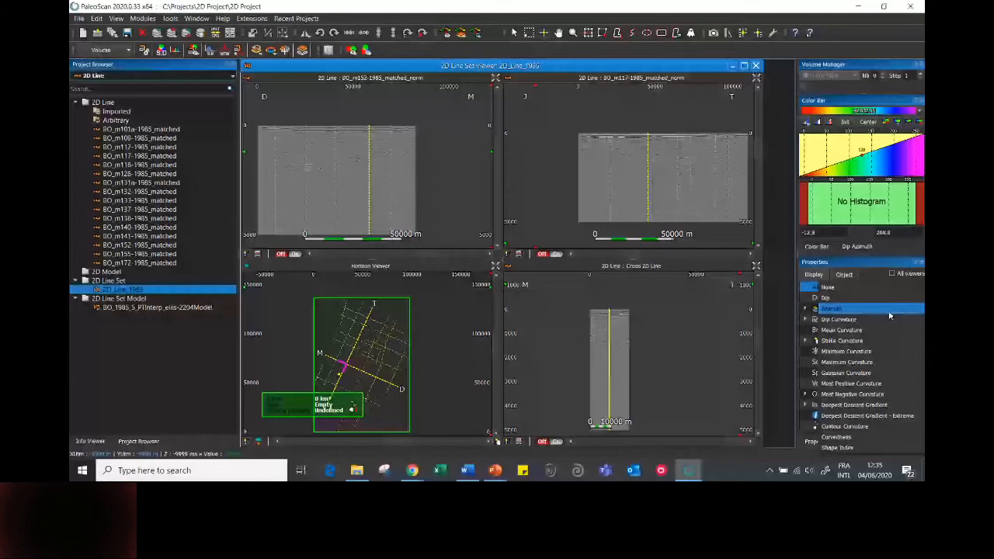
{"action": "left_click", "coordinate": [873, 331]}
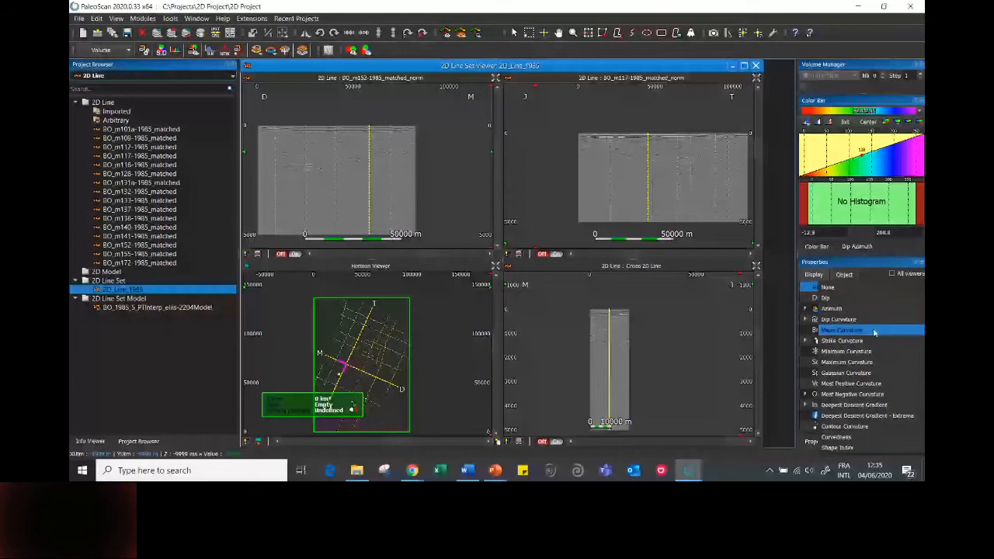
{"action": "left_click", "coordinate": [874, 329]}
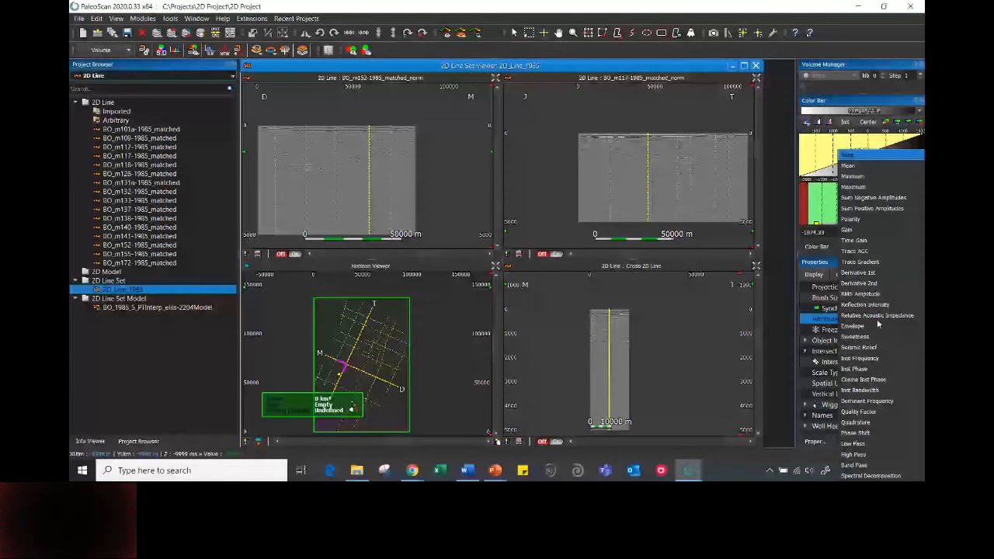
{"action": "left_click", "coordinate": [861, 293]}
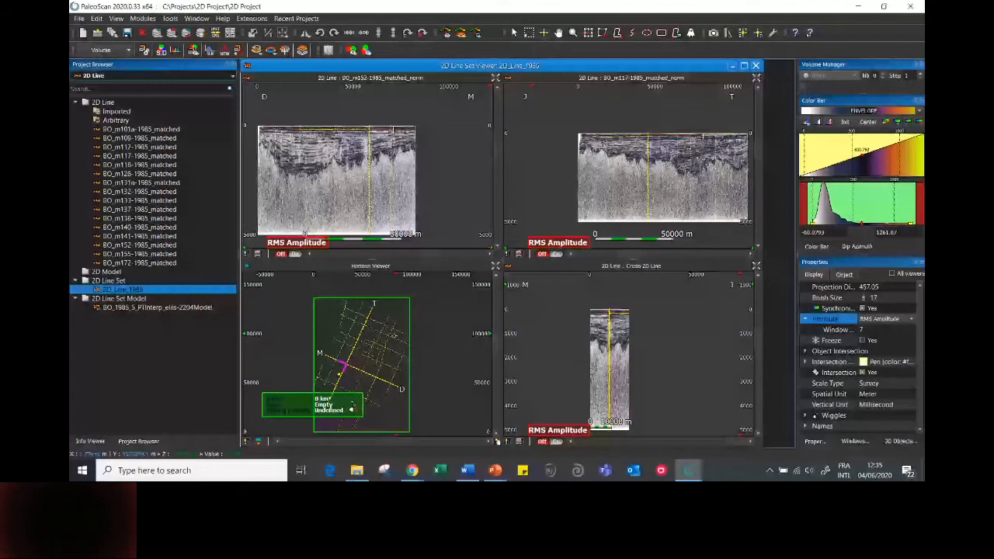
{"action": "left_click", "coordinate": [375, 344]}
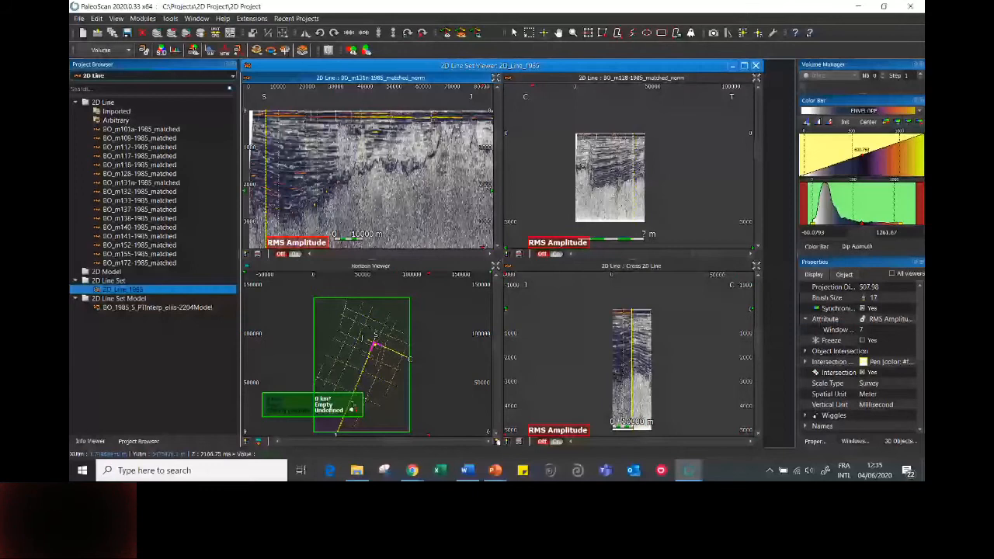
Switch to the Model-Grid module and start a new 2D model-grid for the 2D_Line_1985 line set.
{"action": "left_click", "coordinate": [101, 50]}
{"action": "left_click", "coordinate": [95, 125]}
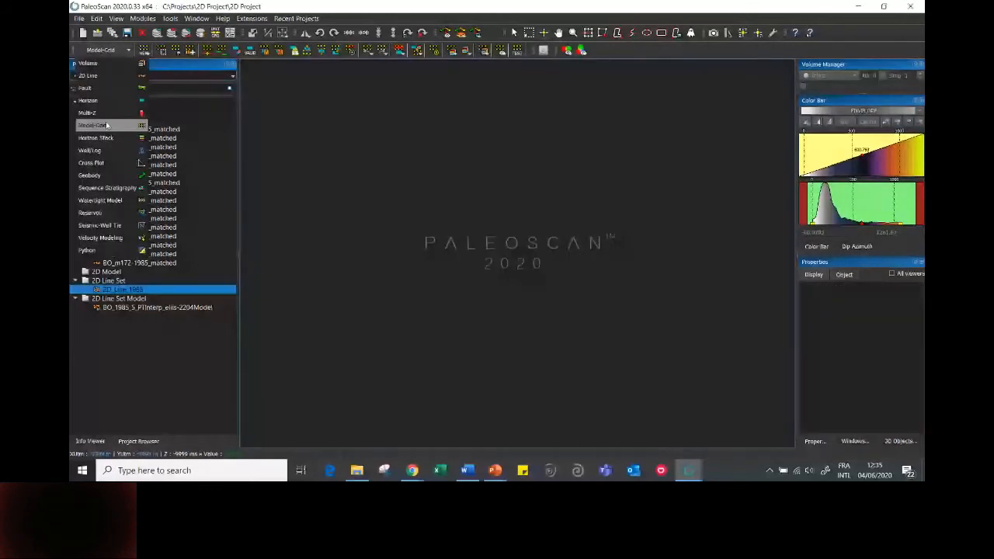
{"action": "left_click", "coordinate": [144, 50]}
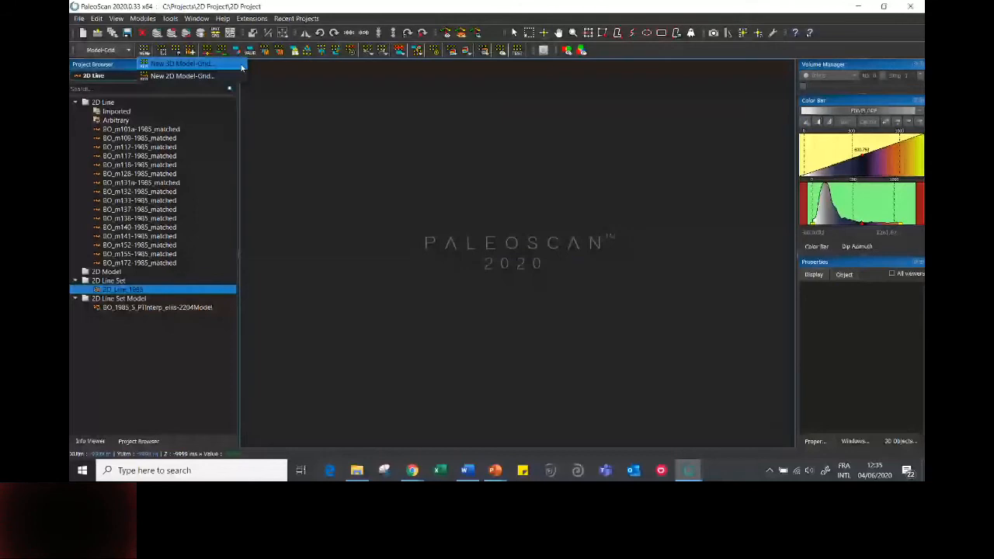
{"action": "left_click", "coordinate": [183, 75]}
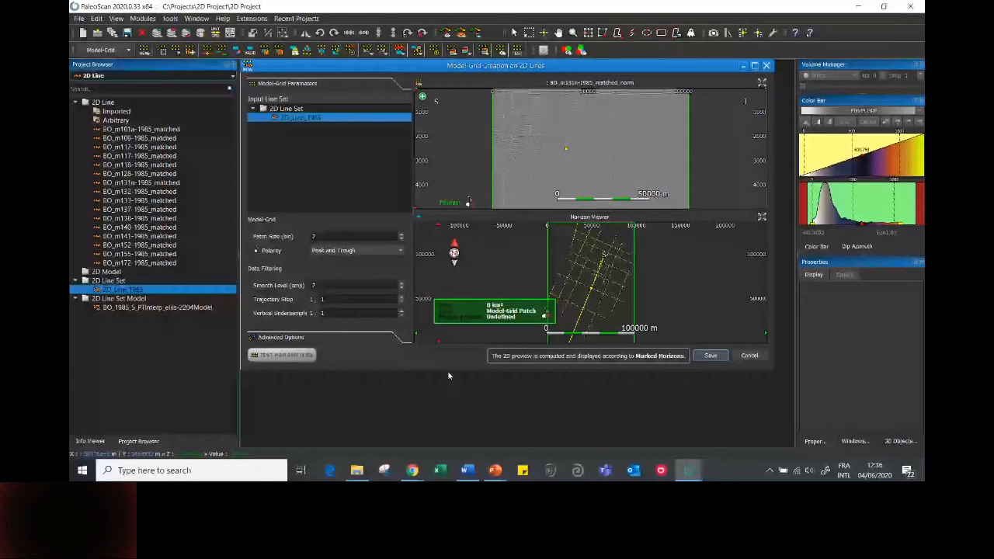
Examine the vertical extension methods and 2D propagation choices in the model-grid's advanced options, and close the model-grid creation dialog.
{"action": "left_click_drag", "start_coordinate": [448, 372], "coordinate": [448, 428]}
{"action": "left_click", "coordinate": [291, 393]}
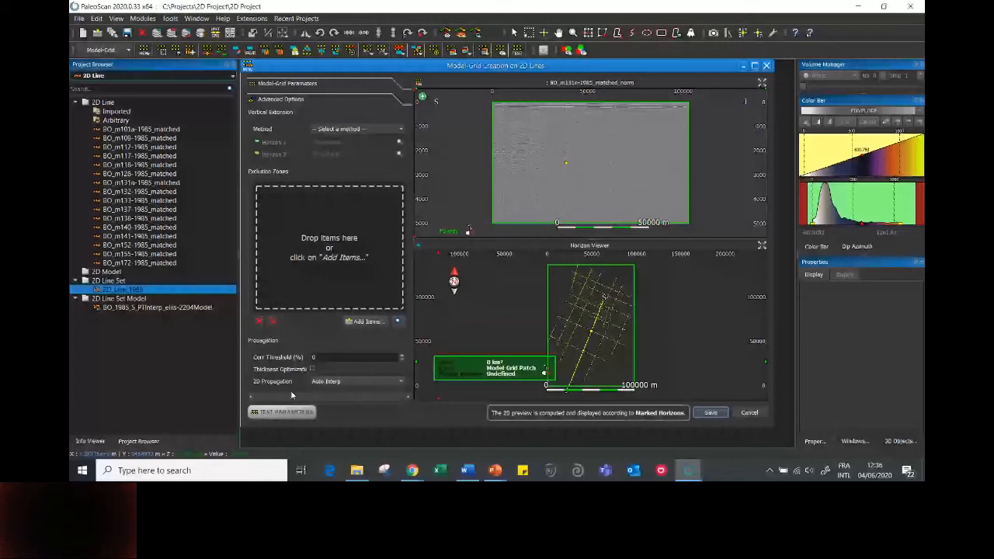
{"action": "left_click", "coordinate": [338, 130]}
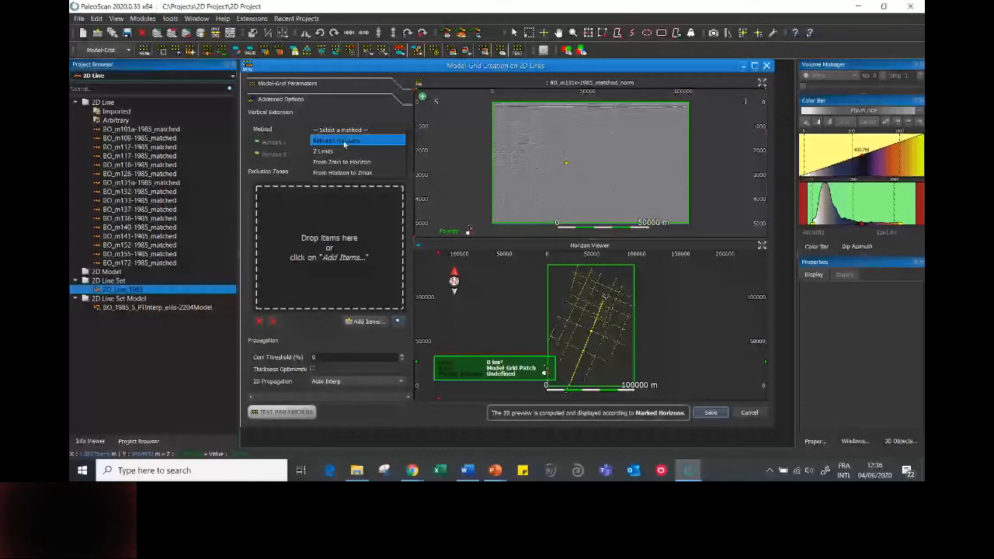
{"action": "left_click", "coordinate": [289, 301]}
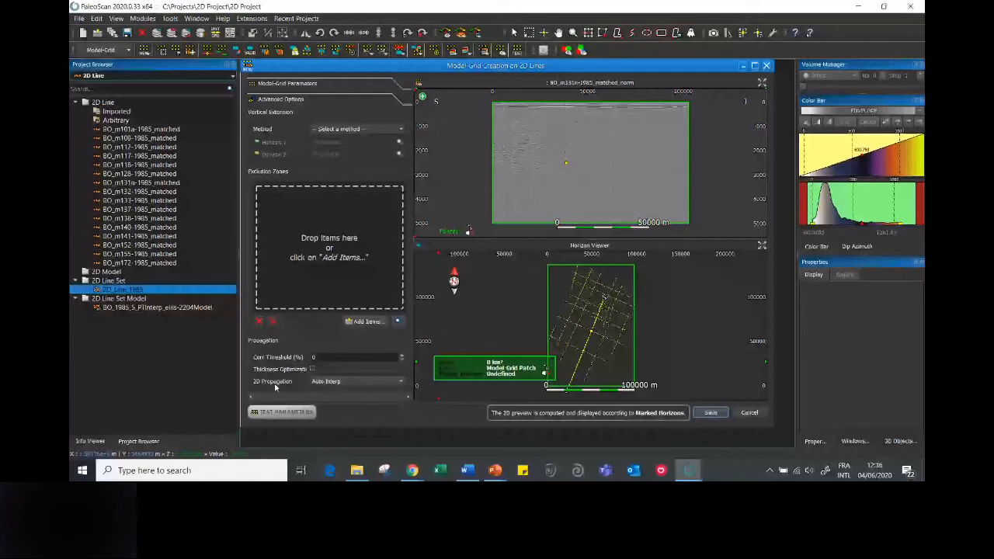
{"action": "left_click", "coordinate": [357, 382]}
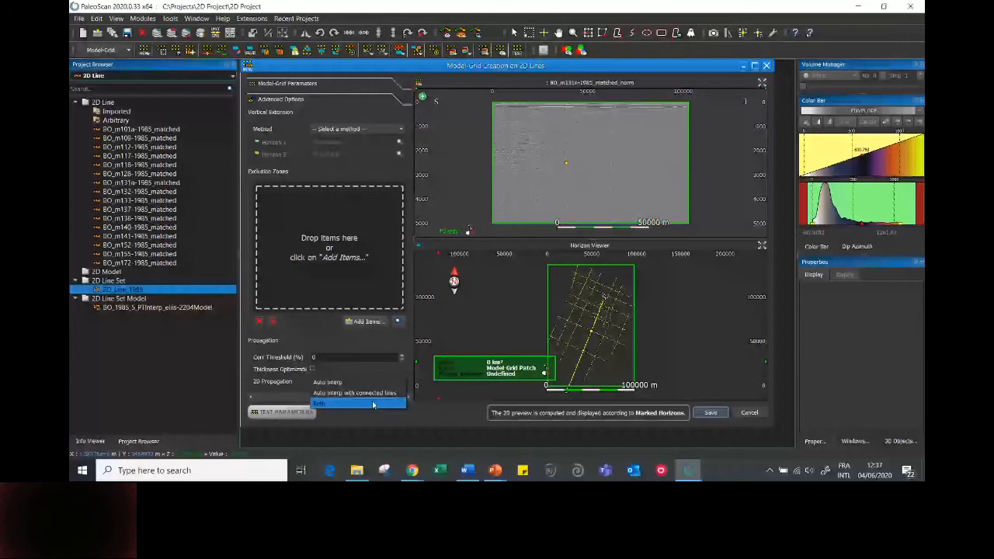
{"action": "left_click", "coordinate": [424, 423]}
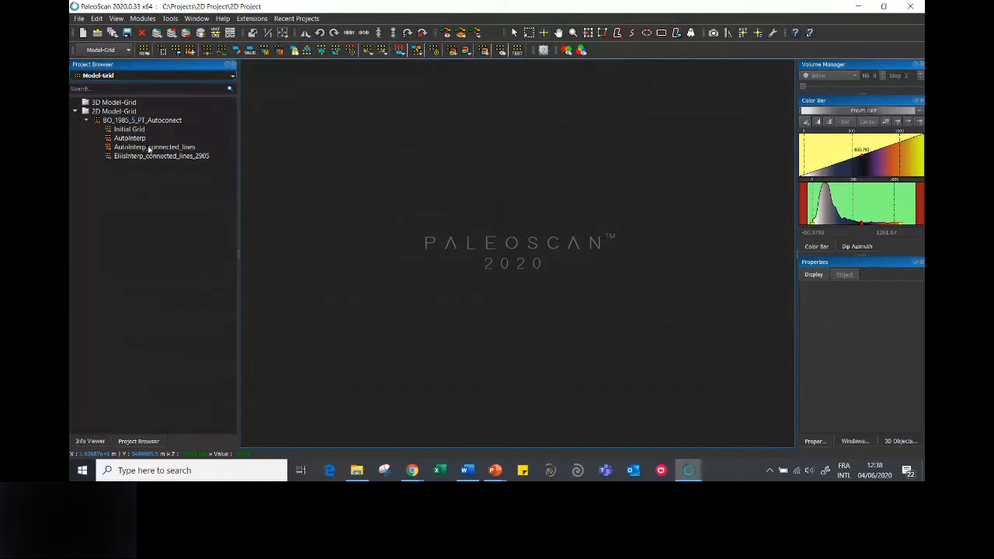
Open the AutoInterp_connected_lines model-grid and move the displayed line intersection north-east along line BO_m131n.
{"action": "left_click", "coordinate": [153, 149]}
{"action": "double_click", "coordinate": [177, 151]}
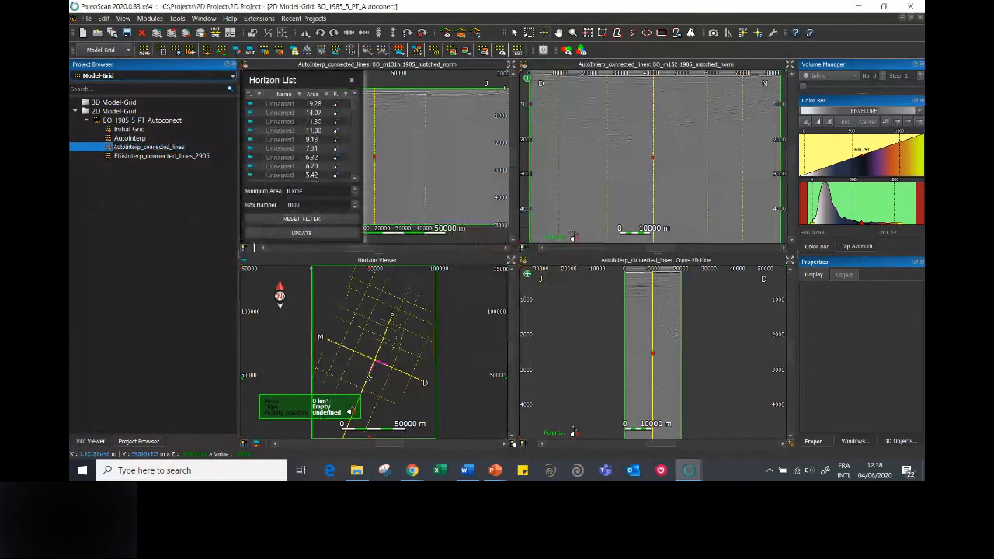
{"action": "left_click_drag", "start_coordinate": [375, 361], "coordinate": [387, 329]}
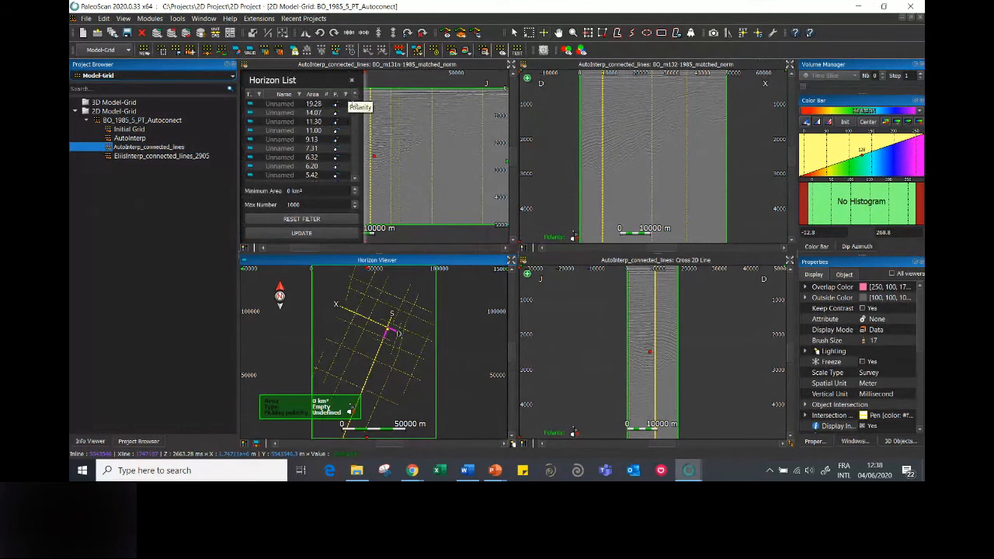
Display the horizon with the largest area from the horizon list and inspect its picks on the crossing lines.
{"action": "scroll", "coordinate": [353, 136], "scroll_direction": "down", "scroll_amount": 10}
{"action": "scroll", "coordinate": [357, 117], "scroll_direction": "up", "scroll_amount": 10}
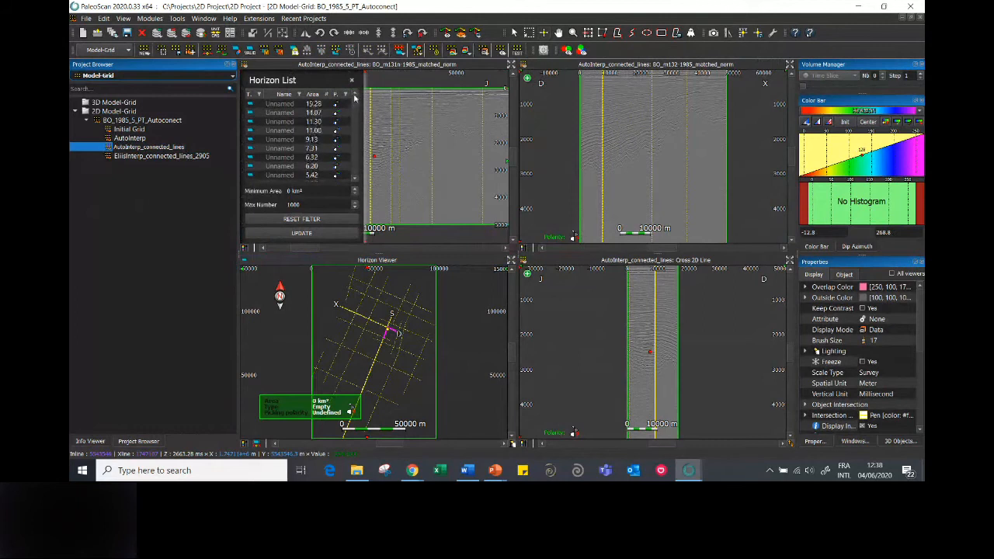
{"action": "left_click", "coordinate": [316, 104]}
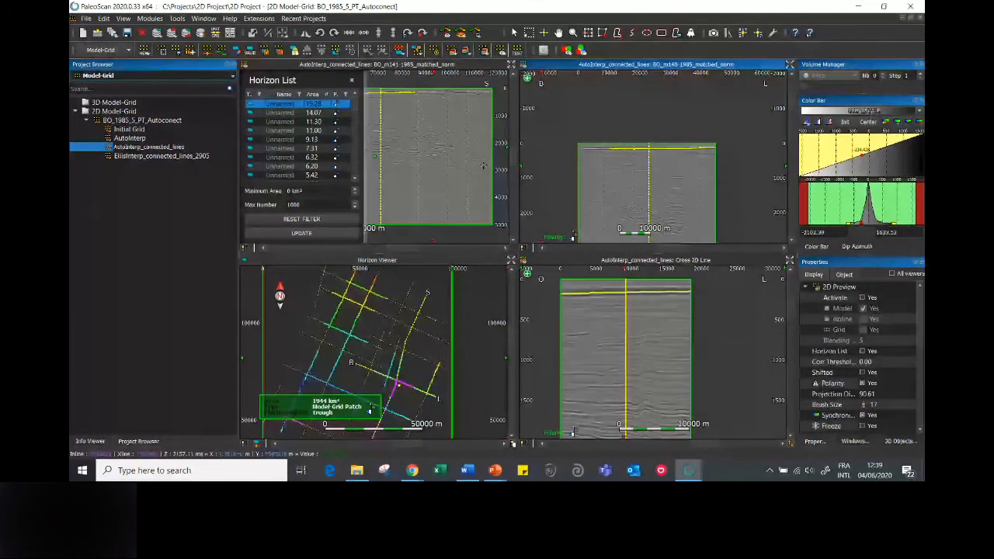
{"action": "left_click", "coordinate": [336, 320]}
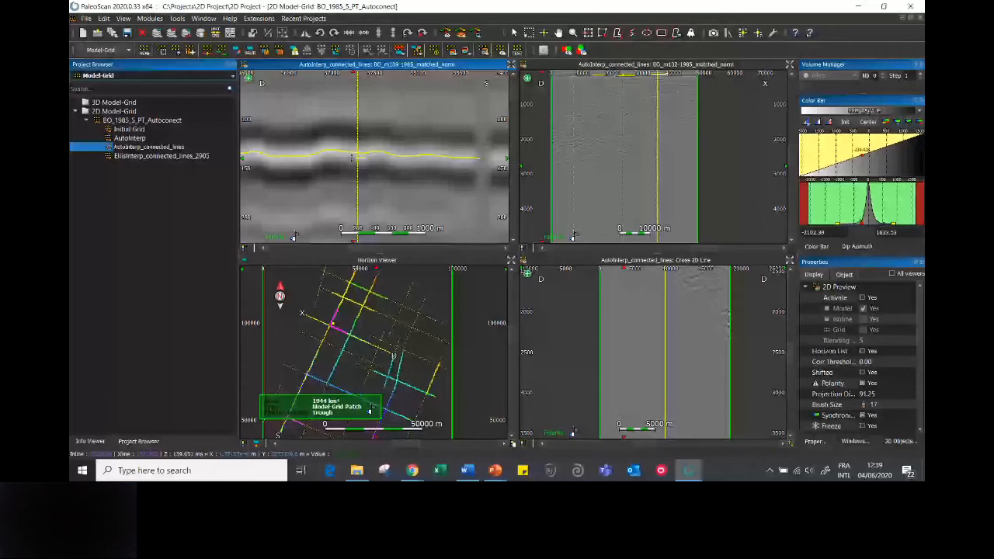
{"action": "left_click", "coordinate": [664, 172]}
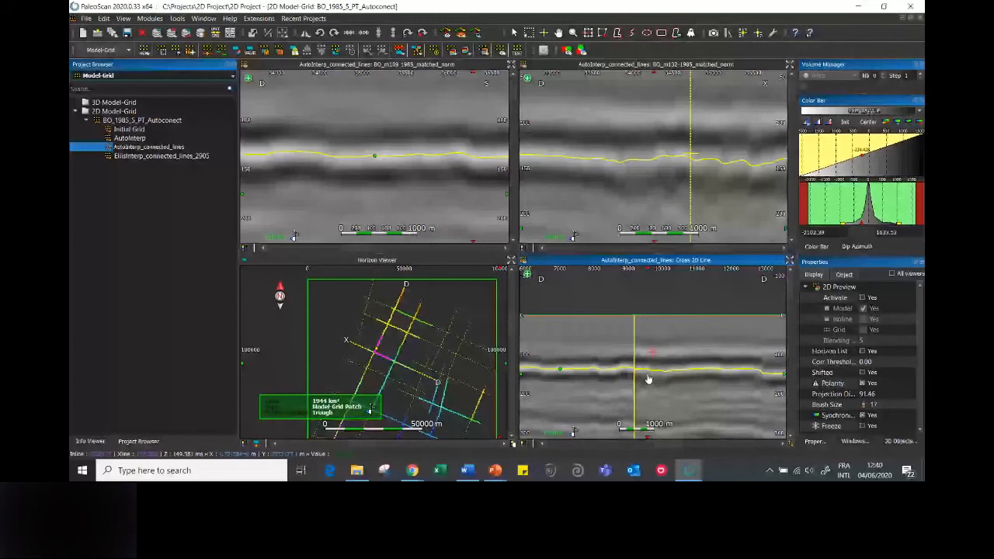
Open the EliisInterp_connected_lines_2905 model-grid and examine its horizons on the section views.
{"action": "left_click", "coordinate": [170, 156]}
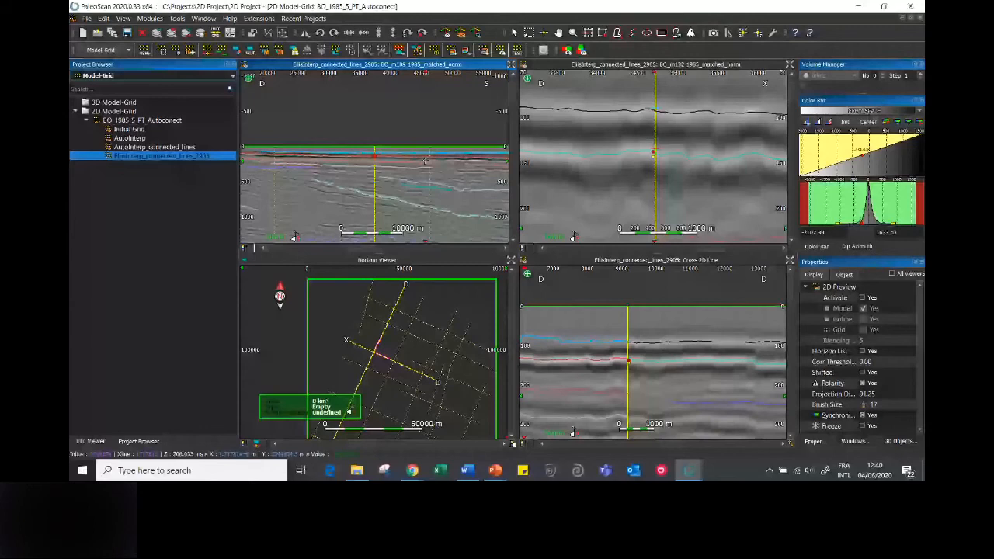
{"action": "scroll", "coordinate": [425, 160], "scroll_direction": "down", "scroll_amount": 3}
{"action": "scroll", "coordinate": [649, 372], "scroll_direction": "up", "scroll_amount": 1}
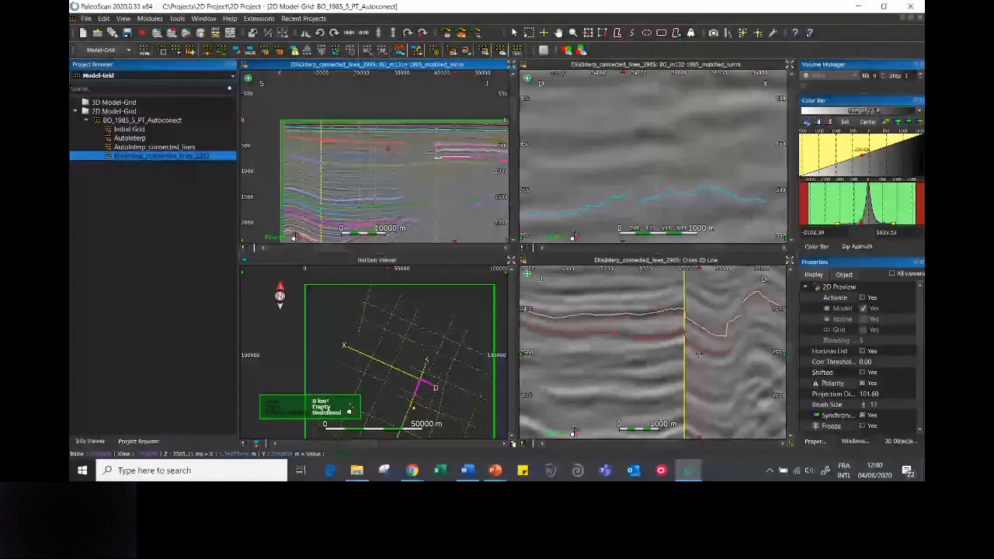
Turn on the Shifted display for the model-grid sections and examine the line junction in the cross 2D line.
{"action": "left_click", "coordinate": [791, 444]}
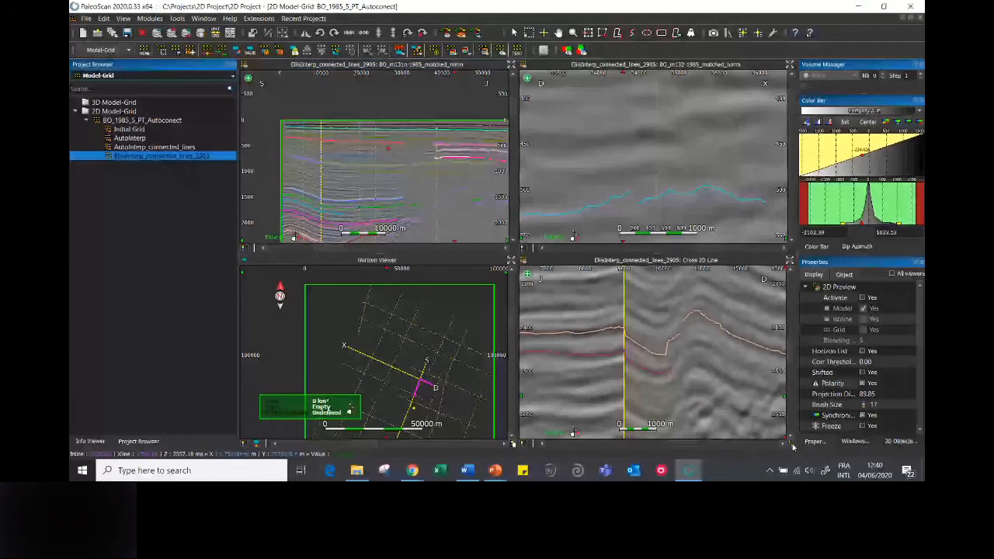
{"action": "left_click", "coordinate": [862, 373]}
{"action": "left_click_drag", "start_coordinate": [566, 314], "coordinate": [571, 361]}
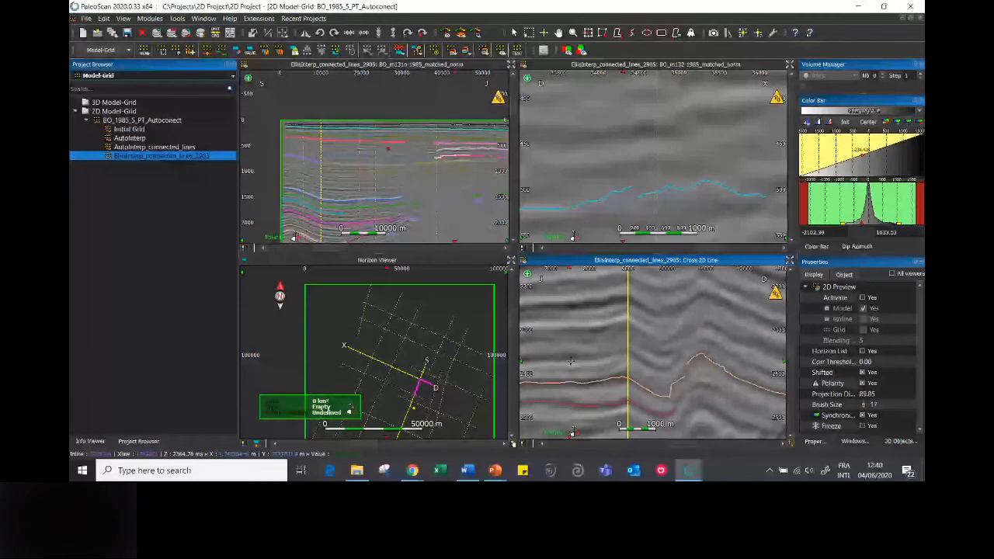
Select the horizon patch just above the orange horizon in the cross 2D line and examine it along line BO_m131n.
{"action": "left_click", "coordinate": [591, 356]}
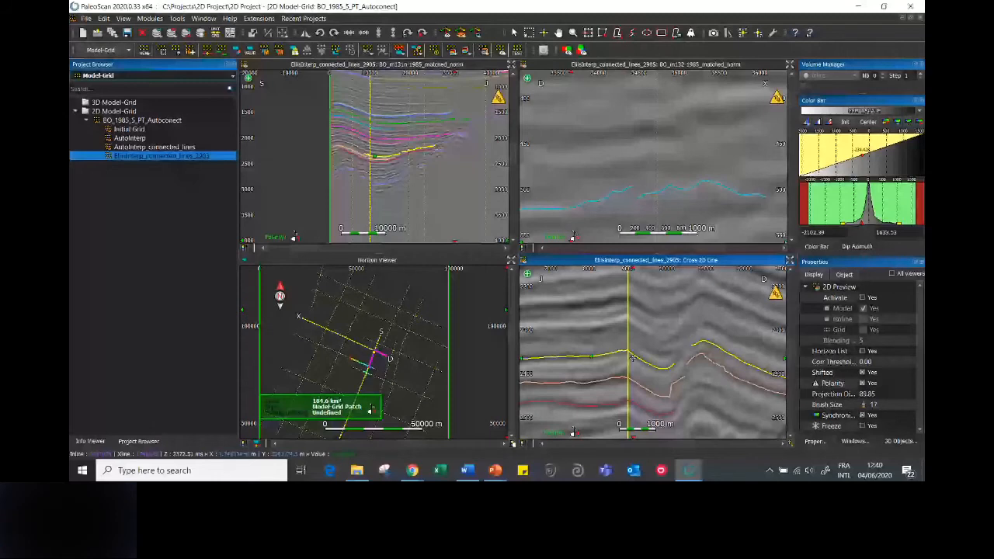
{"action": "scroll", "coordinate": [435, 201], "scroll_direction": "down", "scroll_amount": 1}
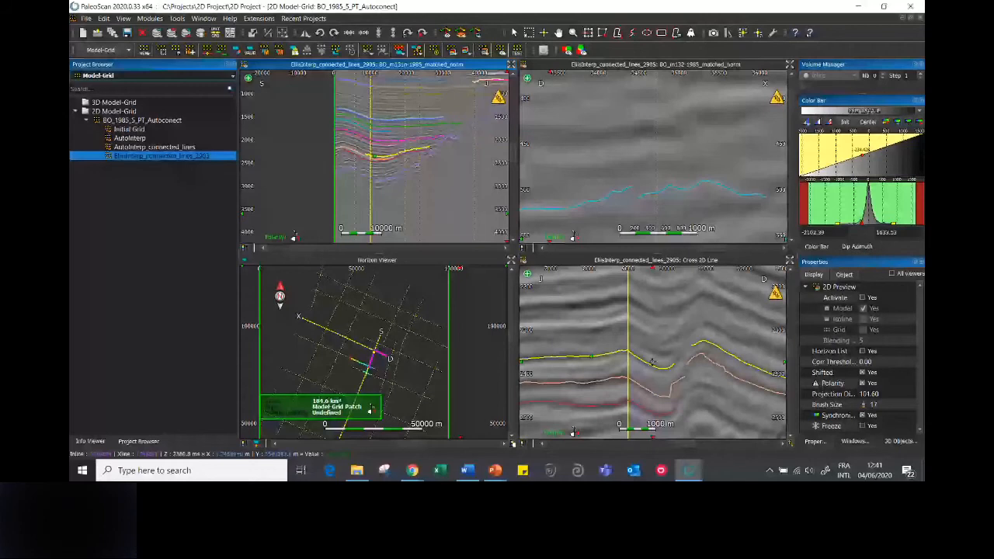
{"action": "left_click_drag", "start_coordinate": [430, 126], "coordinate": [418, 158]}
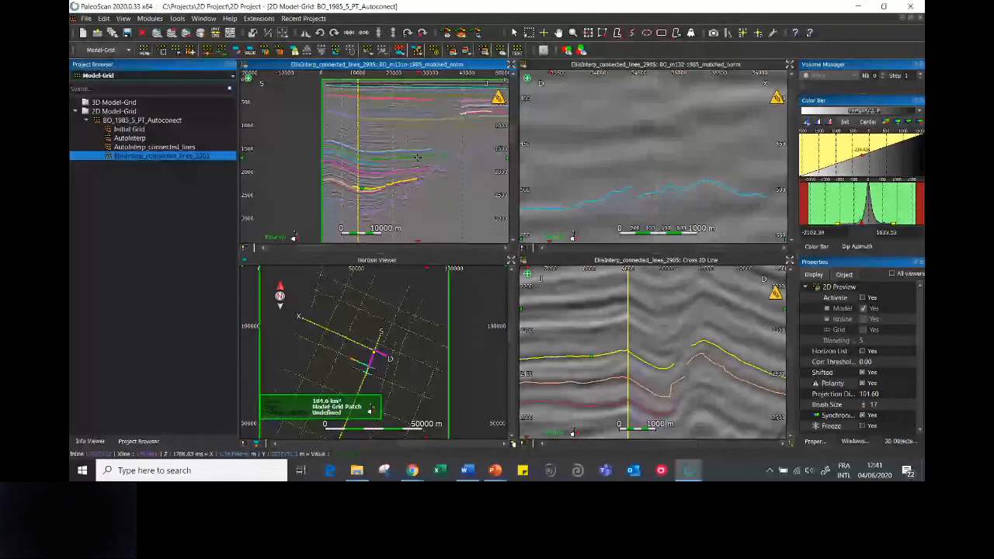
{"action": "left_click_drag", "start_coordinate": [418, 157], "coordinate": [392, 152]}
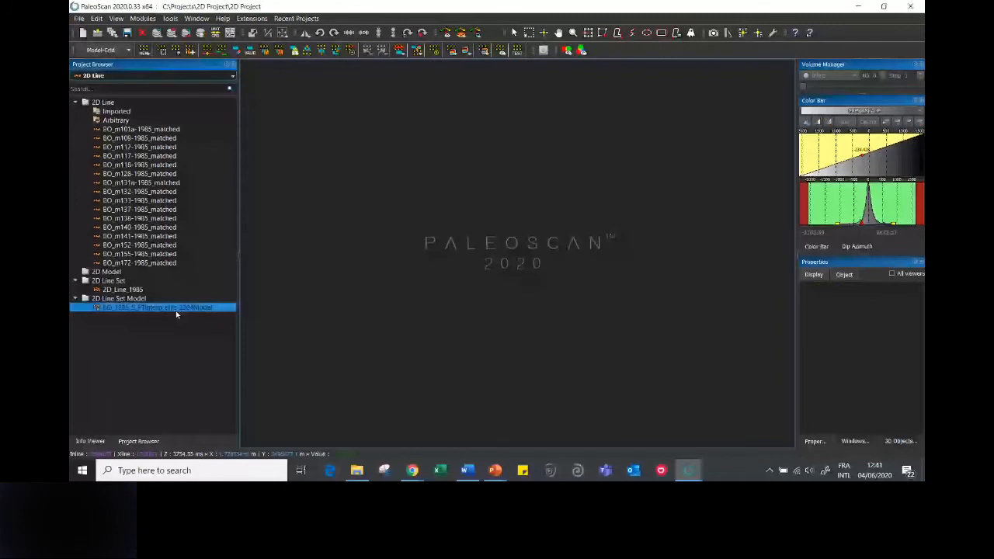
Open the BO_1985_5_PTInterp_eliis-2204Model line set model, and open the 2D horizon stack of the same name.
{"action": "double_click", "coordinate": [176, 310]}
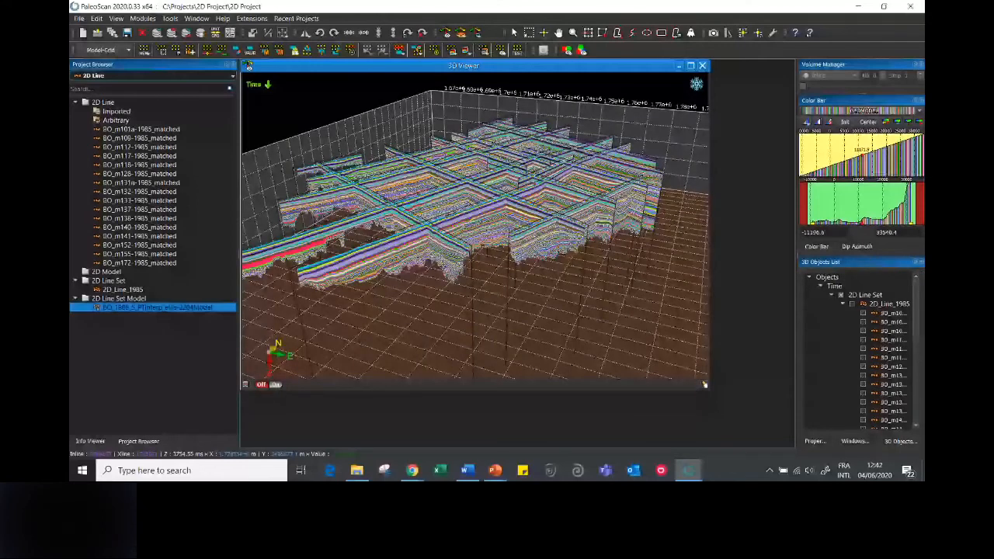
{"action": "left_click", "coordinate": [156, 75]}
{"action": "left_click", "coordinate": [122, 132]}
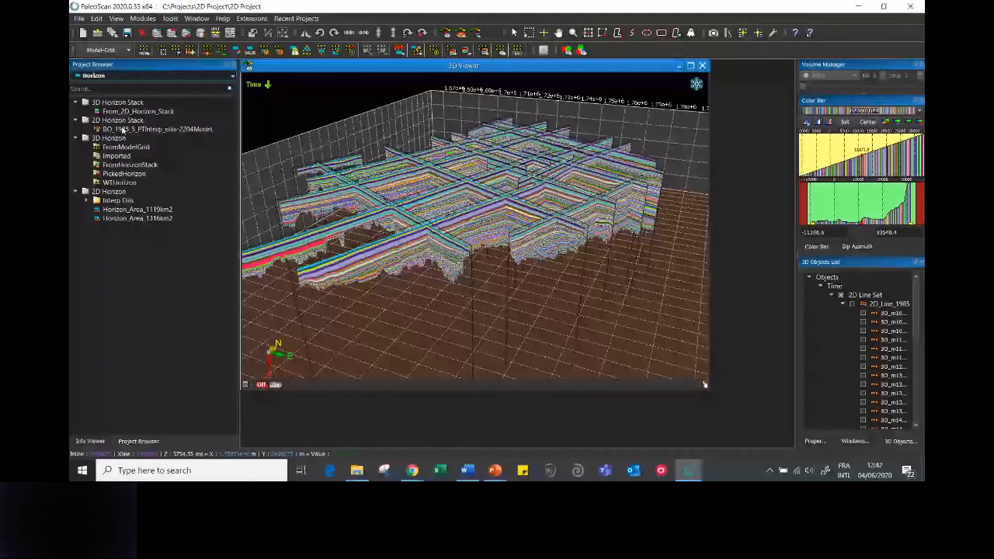
{"action": "double_click", "coordinate": [122, 130]}
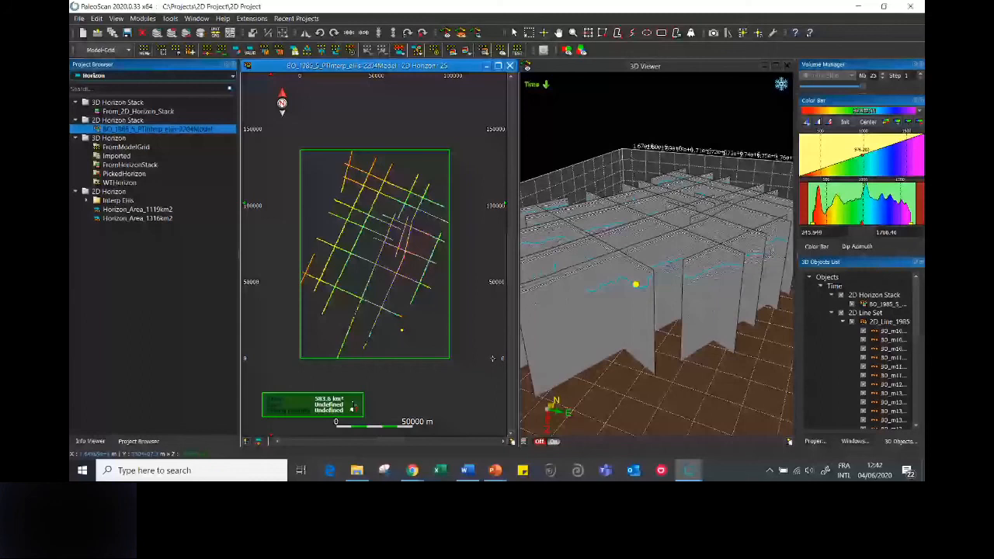
Browse through the horizons of the 2D horizon stack in the map and 3D views, stopping at horizon 36.
{"action": "scroll", "coordinate": [423, 239], "scroll_direction": "down", "scroll_amount": 1}
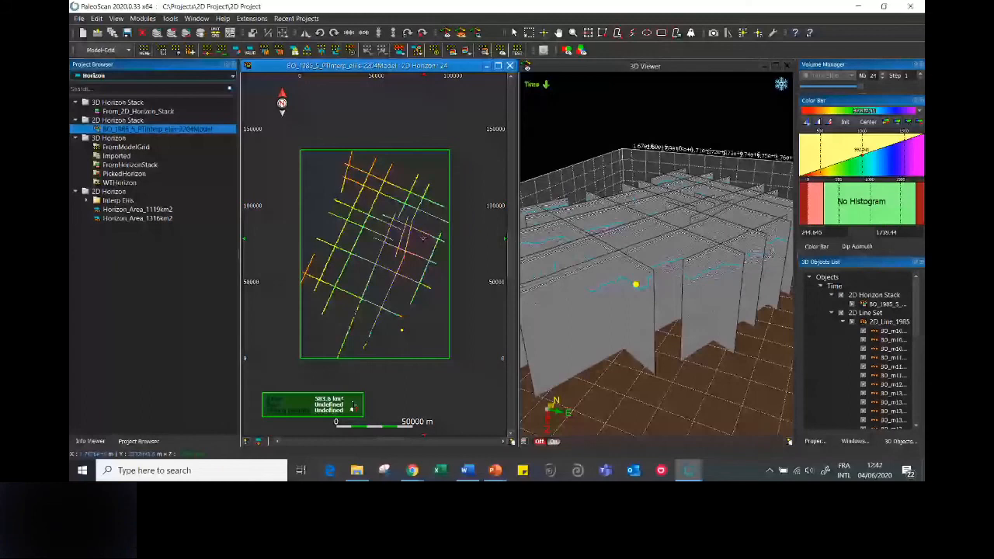
{"action": "scroll", "coordinate": [424, 237], "scroll_direction": "up", "scroll_amount": 20}
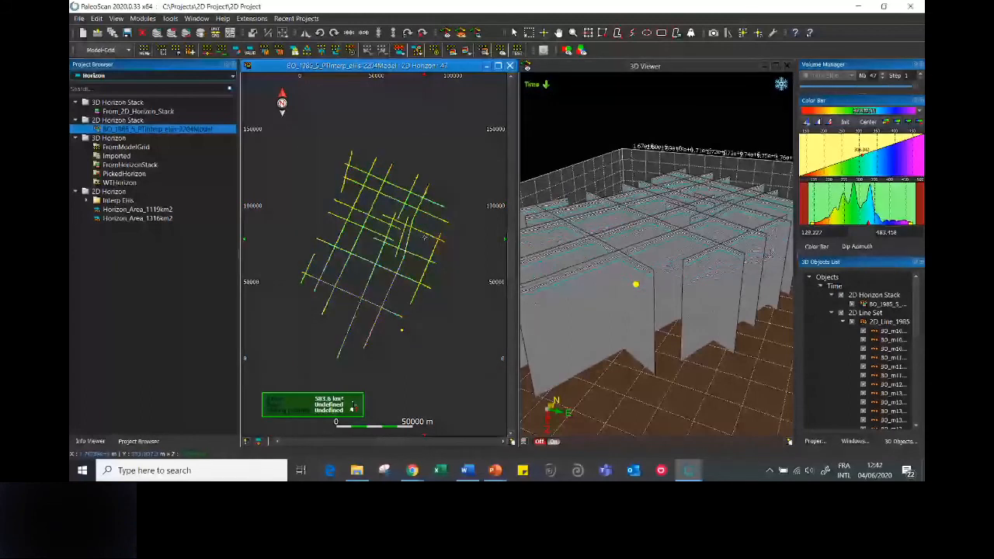
{"action": "scroll", "coordinate": [424, 237], "scroll_direction": "up", "scroll_amount": 2}
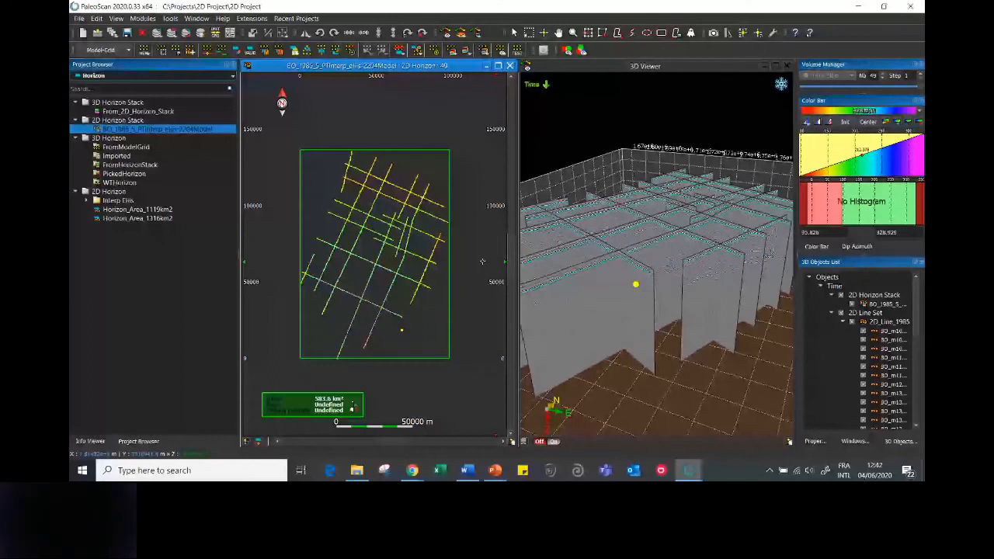
{"action": "scroll", "coordinate": [481, 261], "scroll_direction": "down", "scroll_amount": 13}
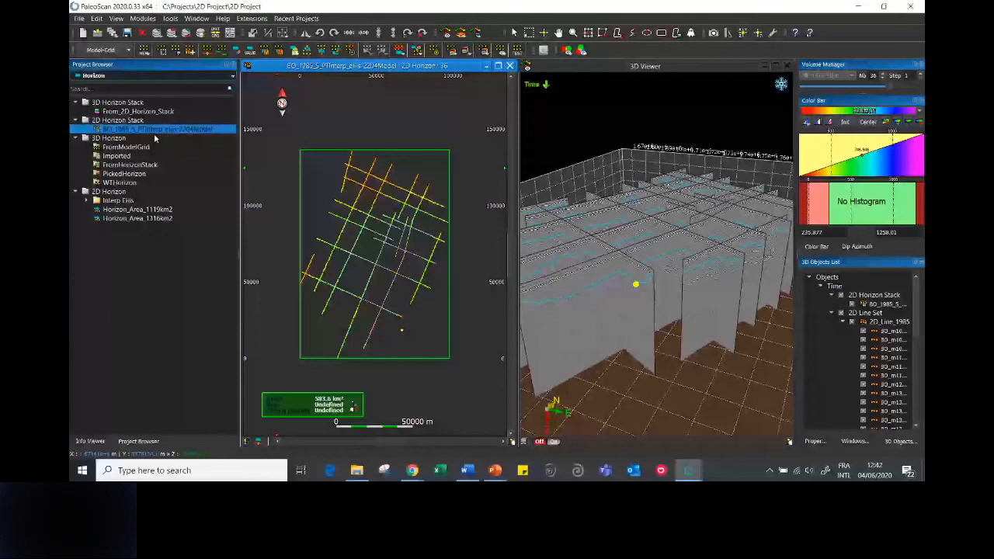
Open the From_2D_Horizon_Stack 3D horizon stack and rotate the 3D view to inspect the surface between the lines.
{"action": "double_click", "coordinate": [139, 111]}
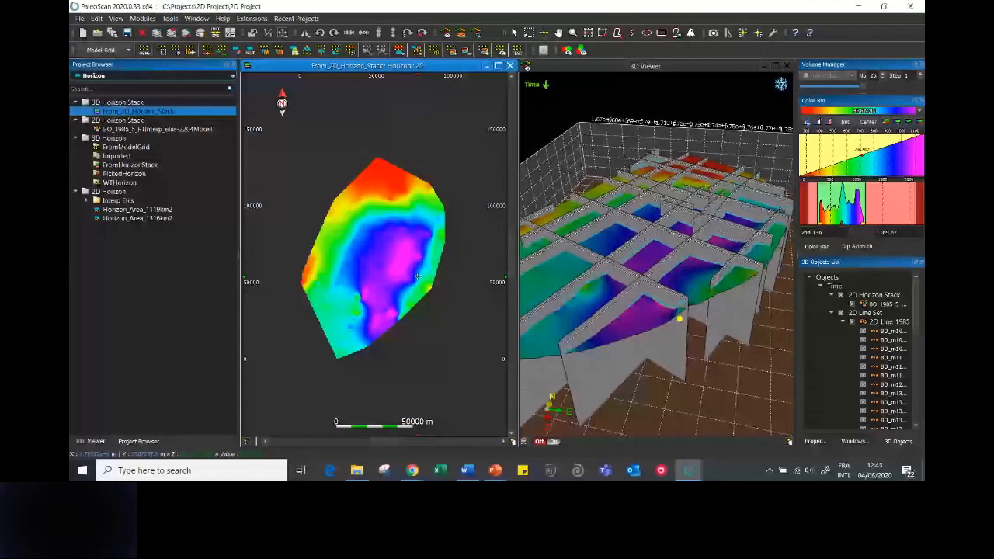
{"action": "left_click_drag", "start_coordinate": [735, 319], "coordinate": [718, 317]}
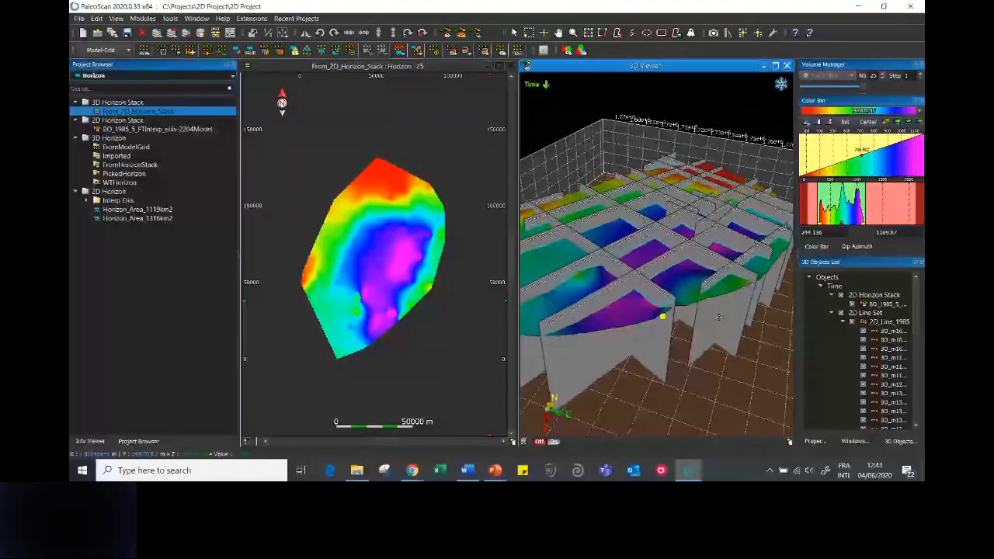
{"action": "left_click_drag", "start_coordinate": [718, 317], "coordinate": [699, 315]}
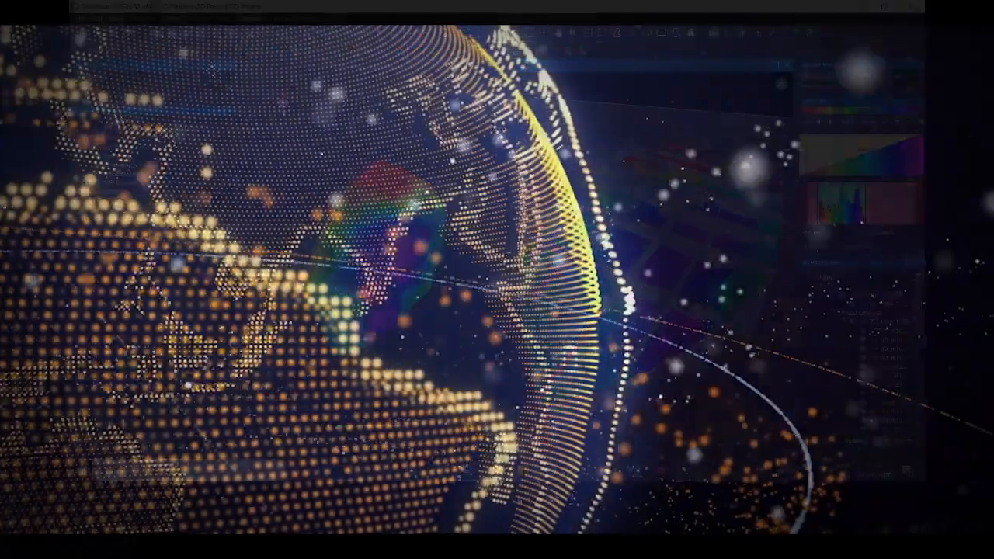